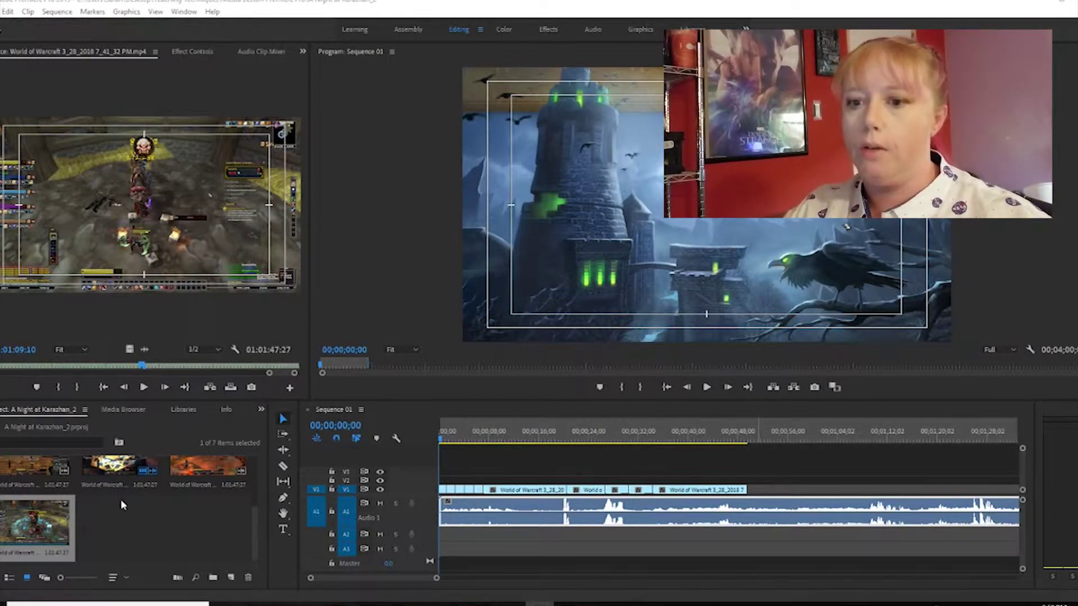
Drag the castle intro clip into the sequence, then undo the stray clip near 1:08.
scroll(152, 502, up, 2)
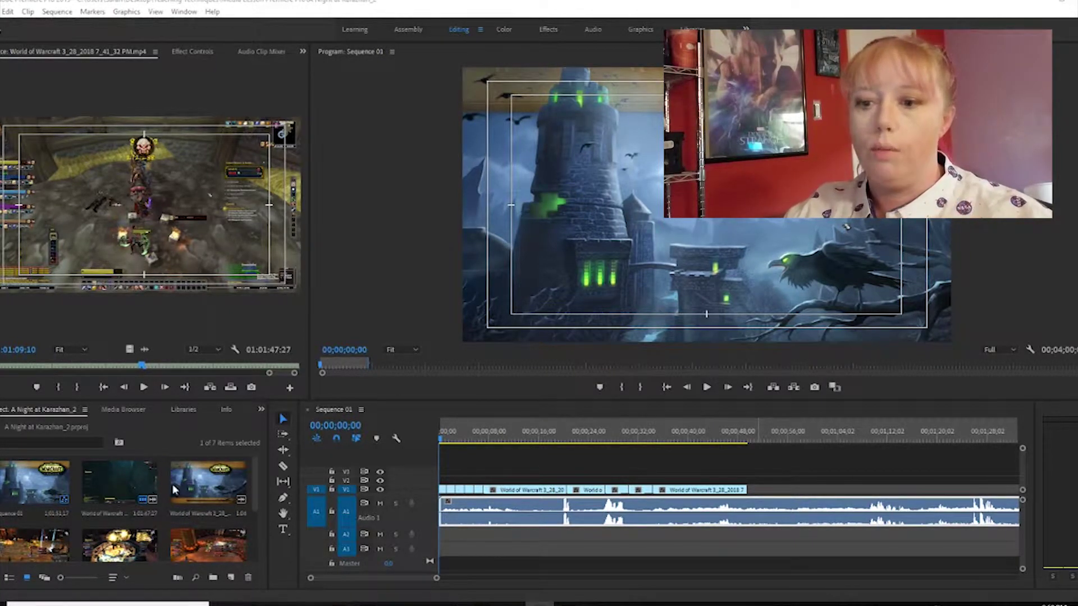
click(196, 486)
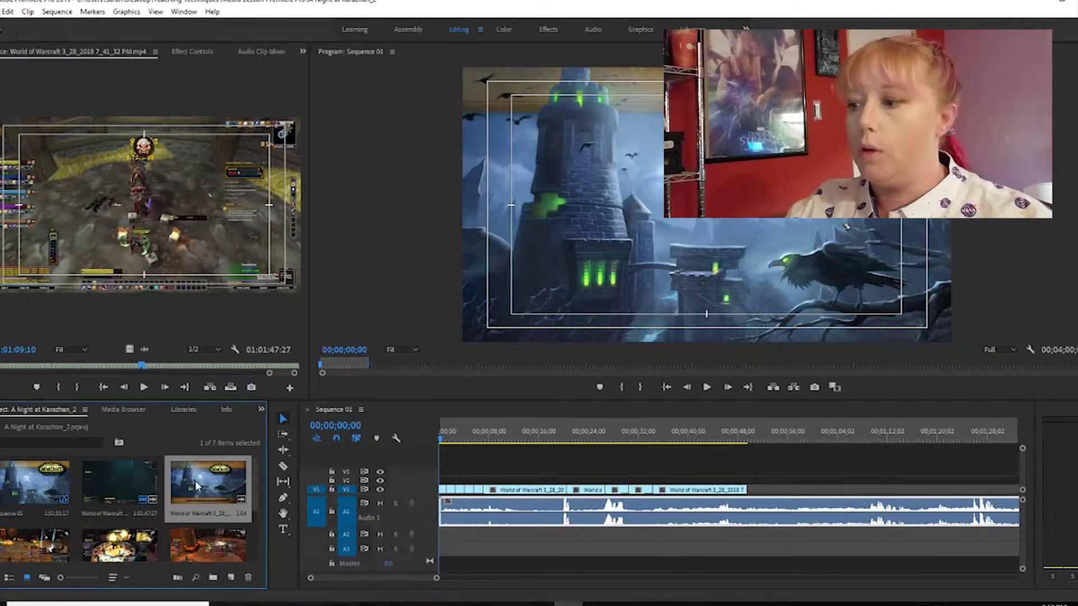
drag(196, 486, 866, 532)
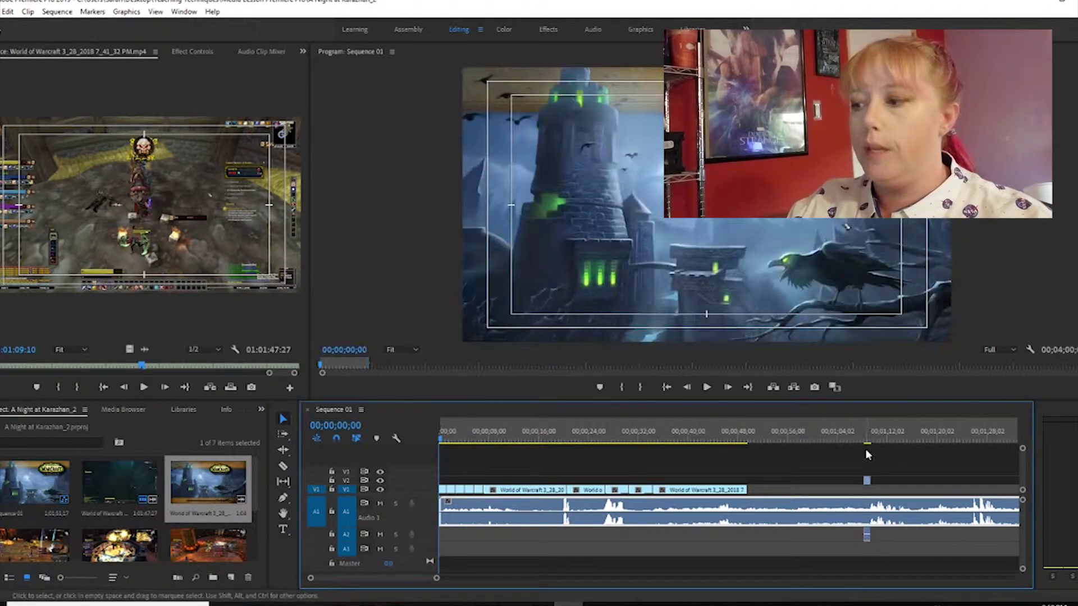
click(868, 433)
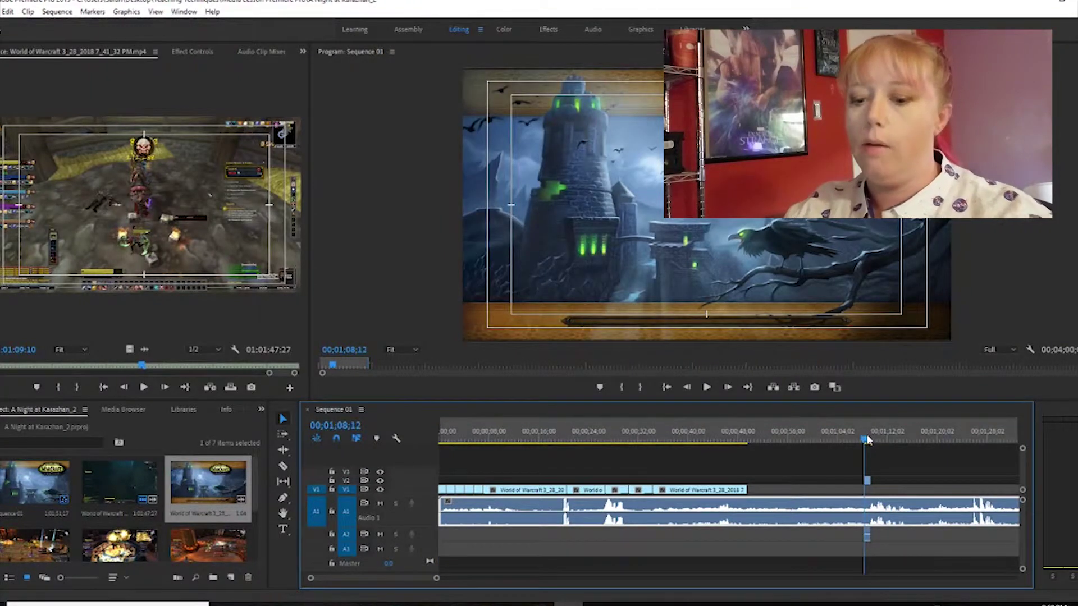
click(867, 439)
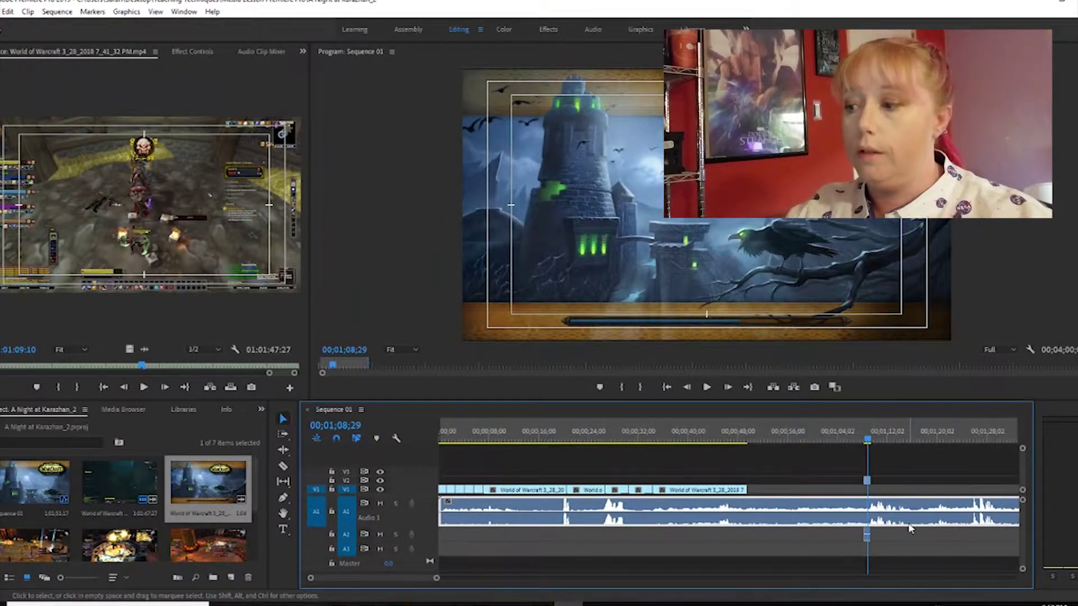
key(ctrl+z)
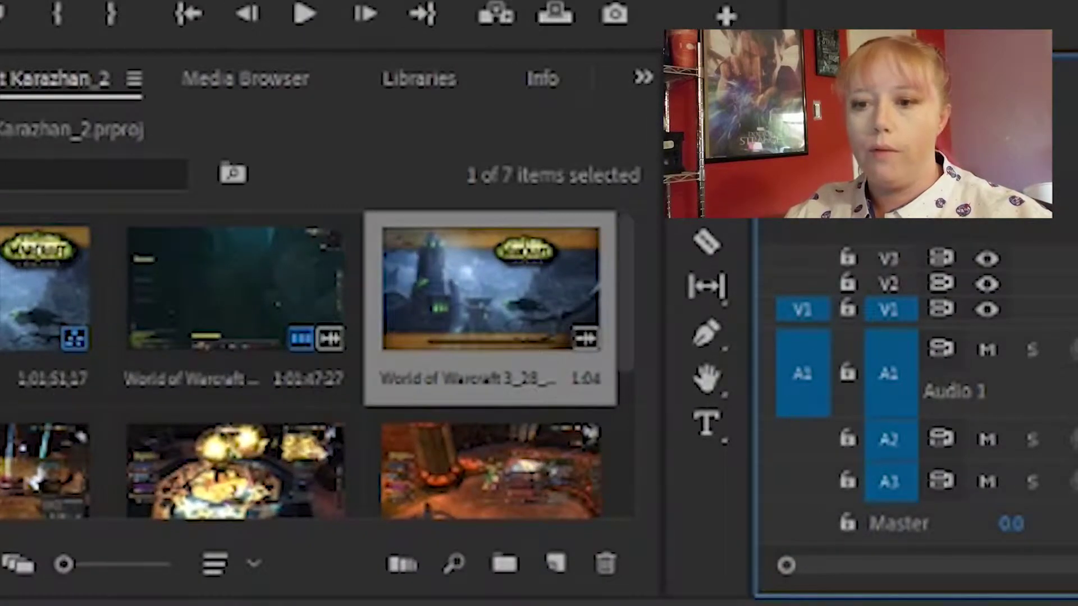
In the Media Browser, expand D: (New Volume) and show the Videos folder's contents.
click(244, 84)
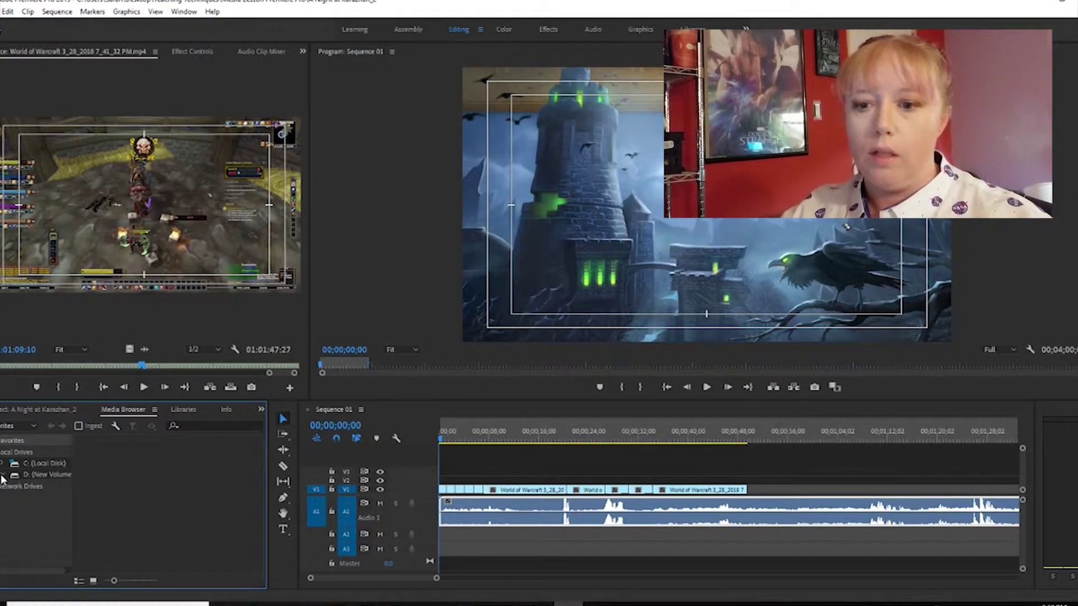
click(2, 476)
scroll(40, 522, down, 8)
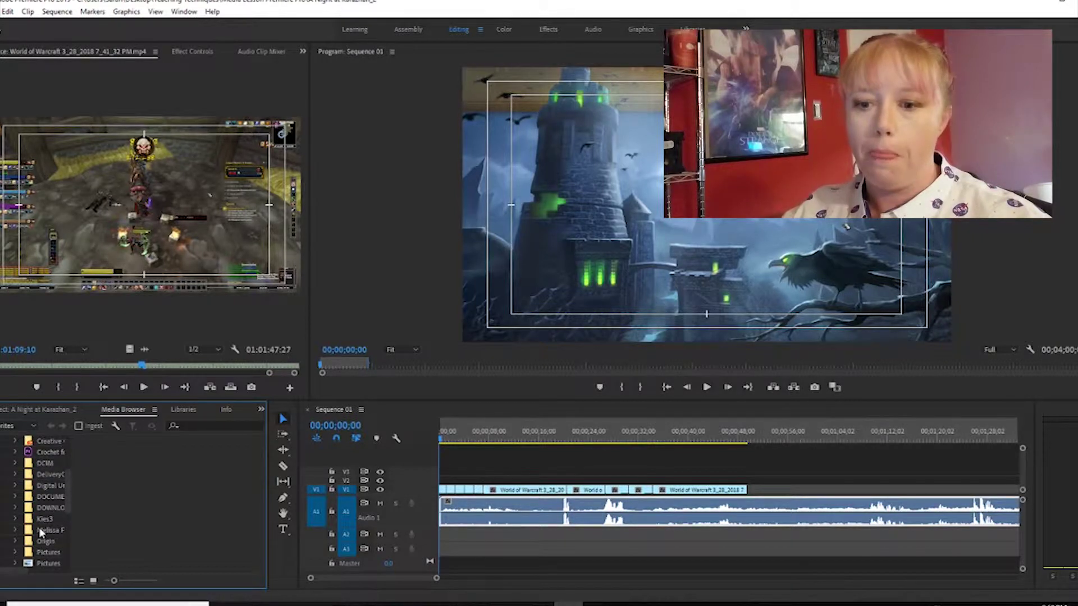
scroll(40, 533, down, 2)
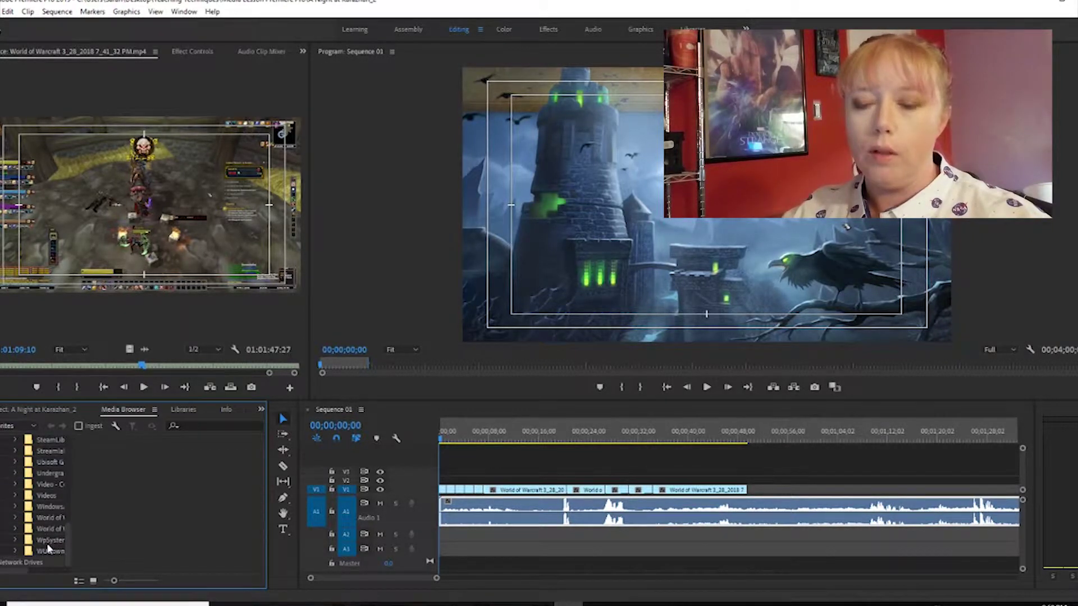
click(15, 496)
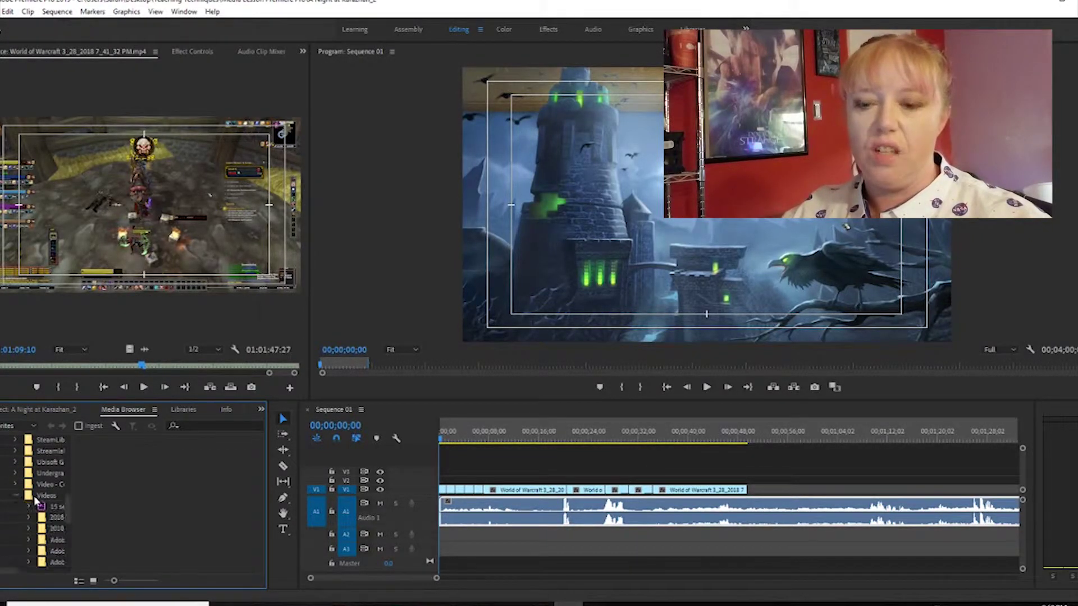
click(35, 499)
click(380, 470)
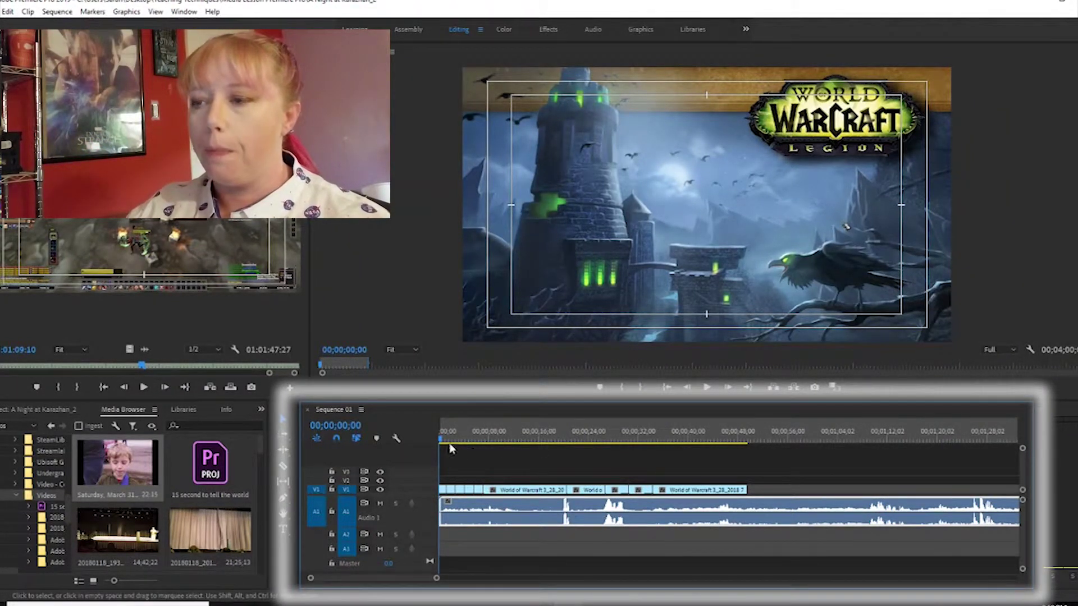
Scrub and play the opening up to about 30 seconds, then enlarge the V1 track height.
drag(441, 442, 599, 446)
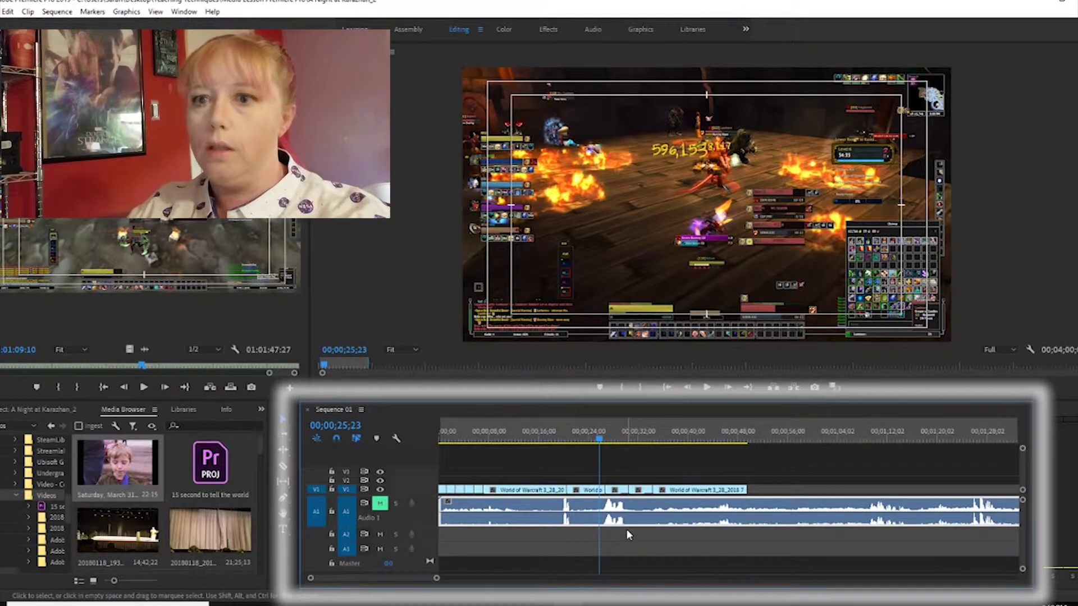
key(space)
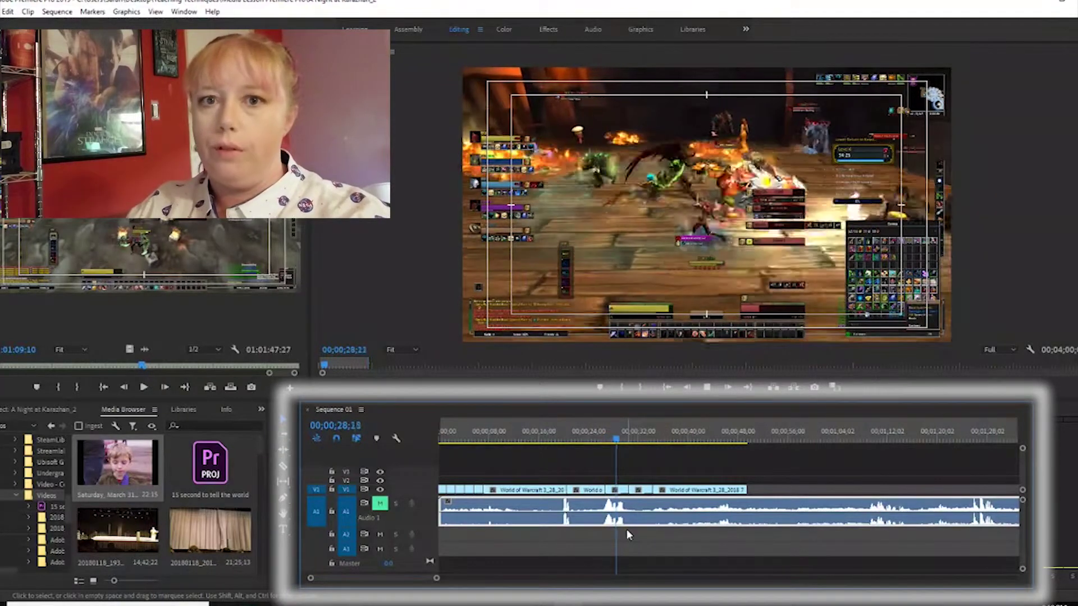
key(space)
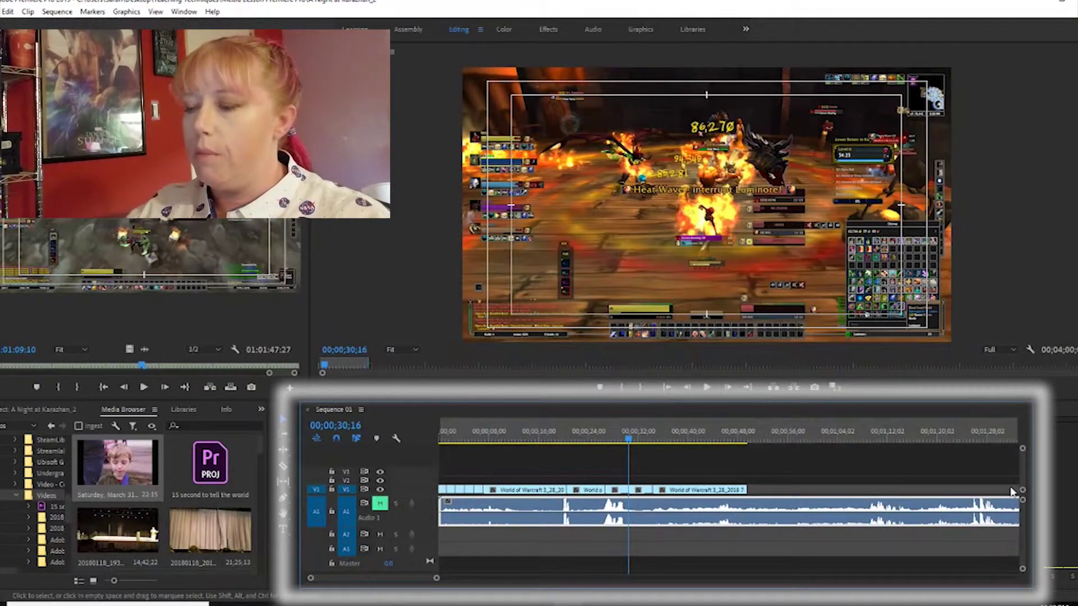
drag(1023, 451, 1022, 459)
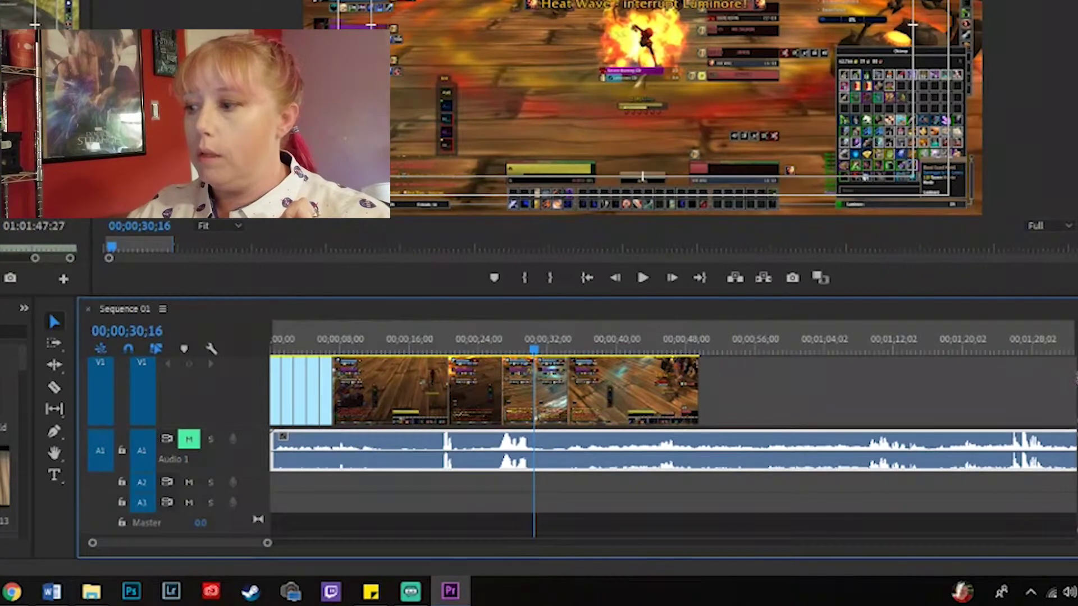
Compact the tracks, lift the short clip near 0:32 from V1 to V2, and scrub past it.
key(ctrl+minus)
key(ctrl+minus)
key(ctrl+minus)
key(ctrl+minus)
key(ctrl+minus)
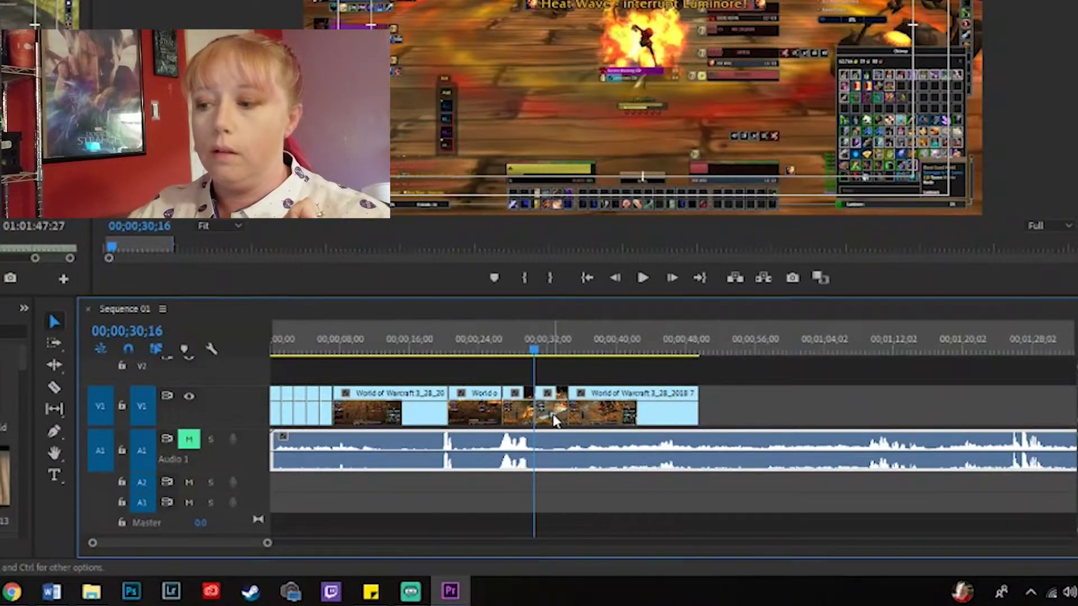
drag(553, 411, 613, 373)
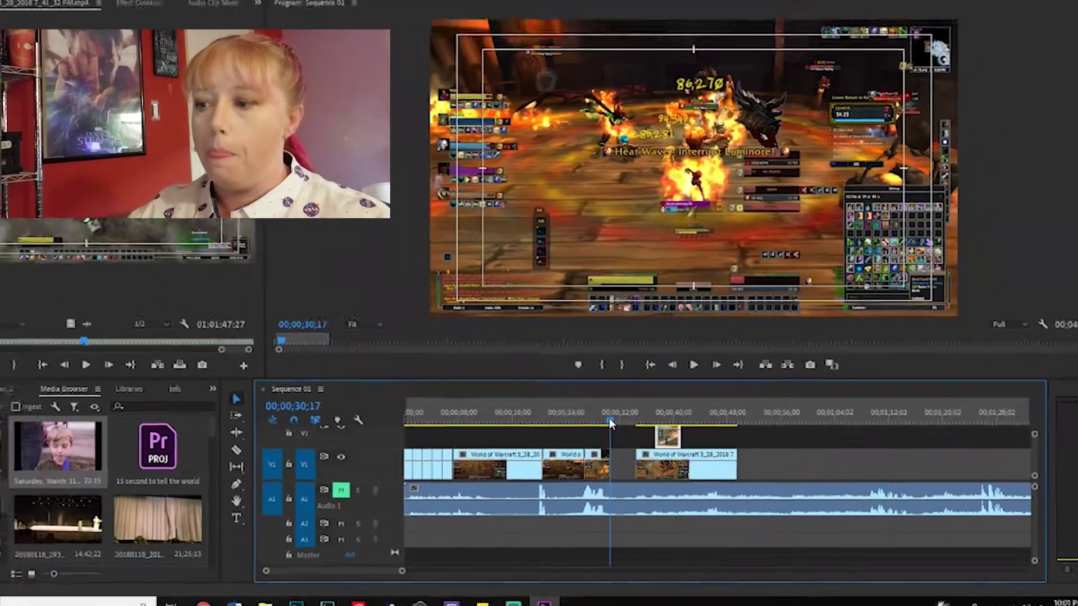
drag(534, 351, 566, 357)
mouse_move(652, 445)
mouse_down()
mouse_move(707, 449)
mouse_move(664, 443)
mouse_up()
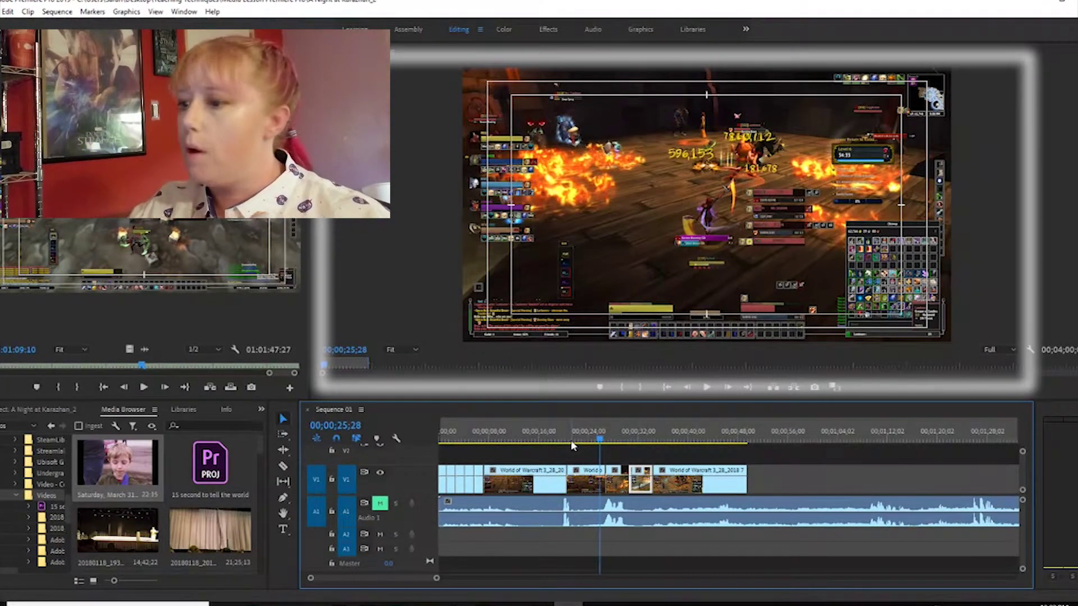
click(437, 433)
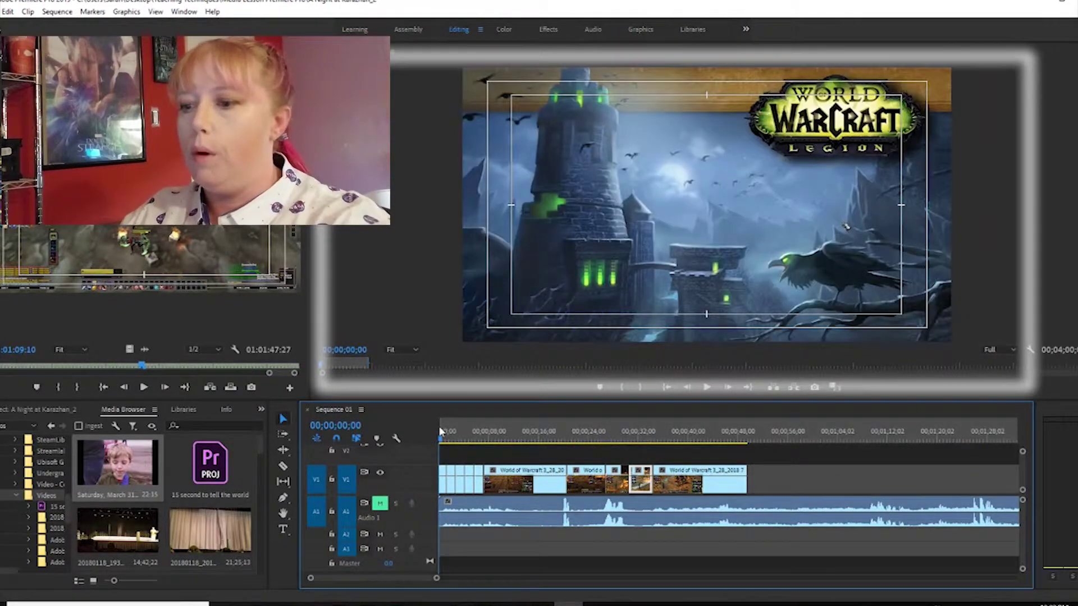
Add a 'Hello!' text title over the castle intro, centre it in the frame, and preview playback.
key(t)
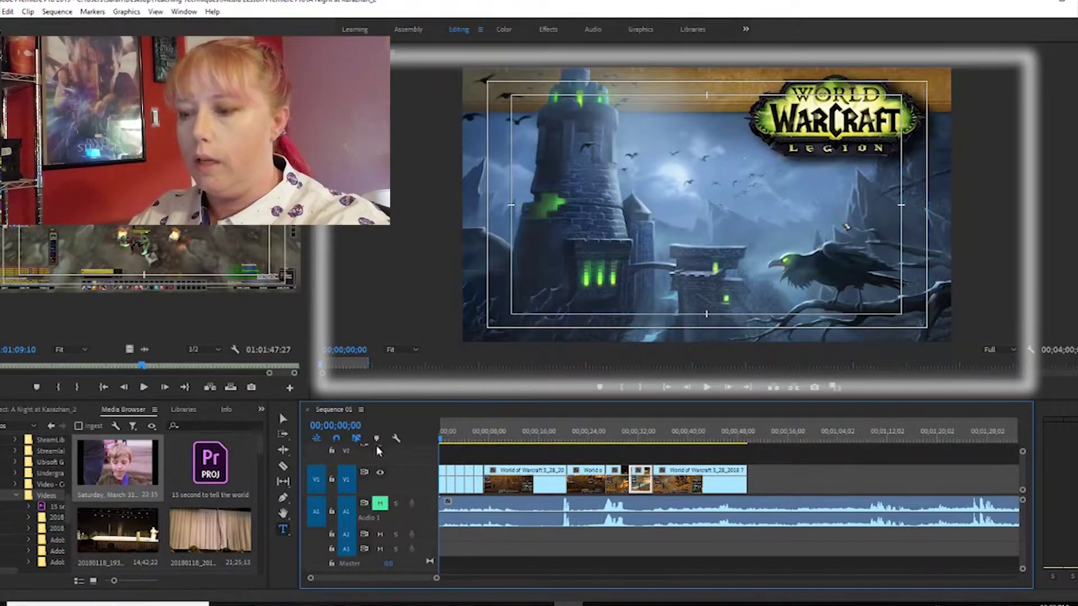
click(554, 236)
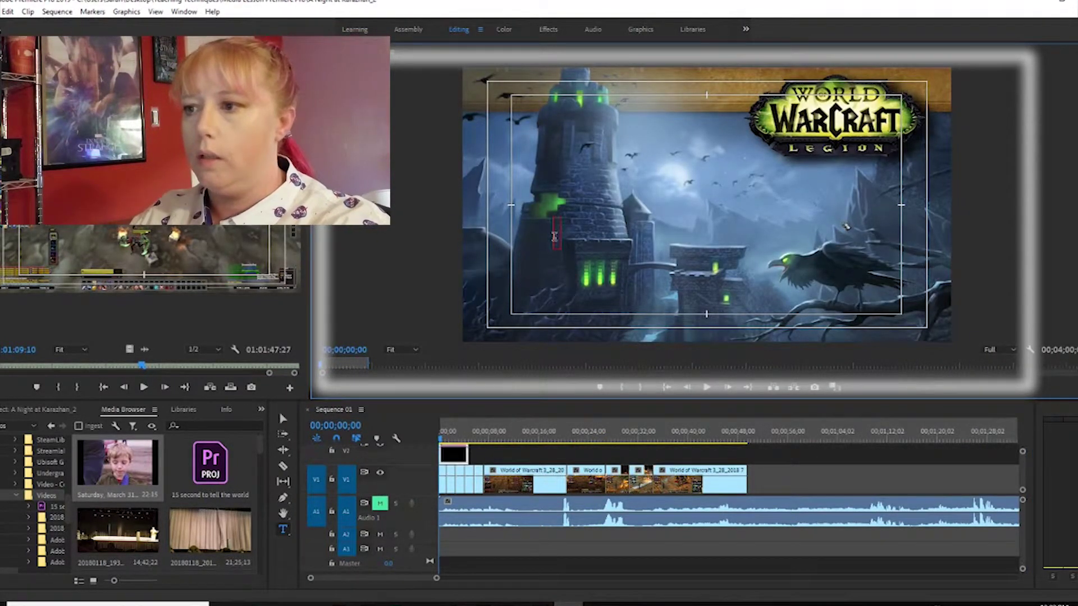
text(He)
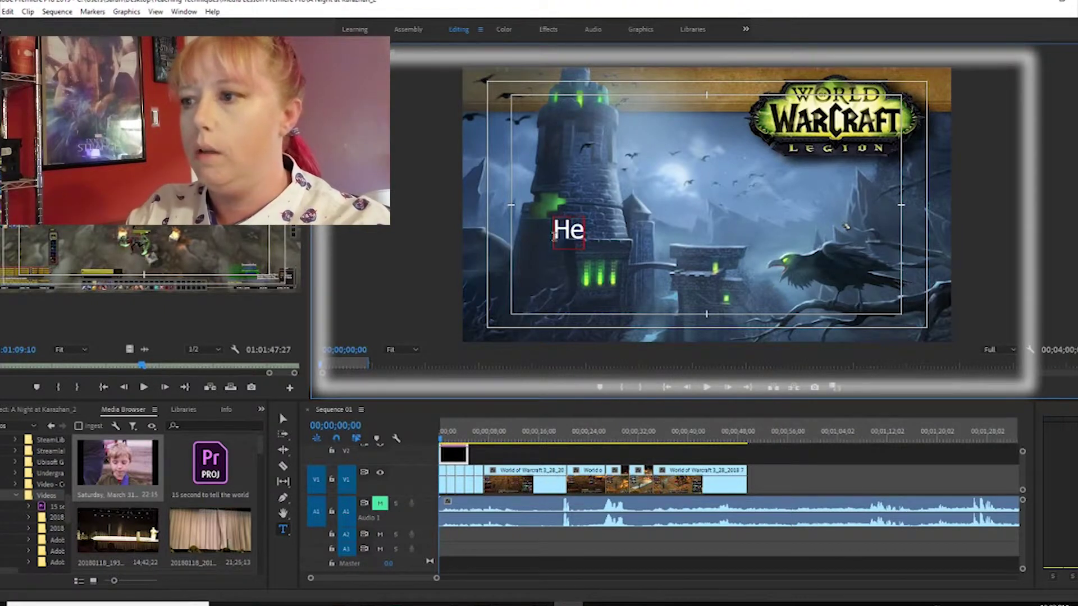
text(llo!)
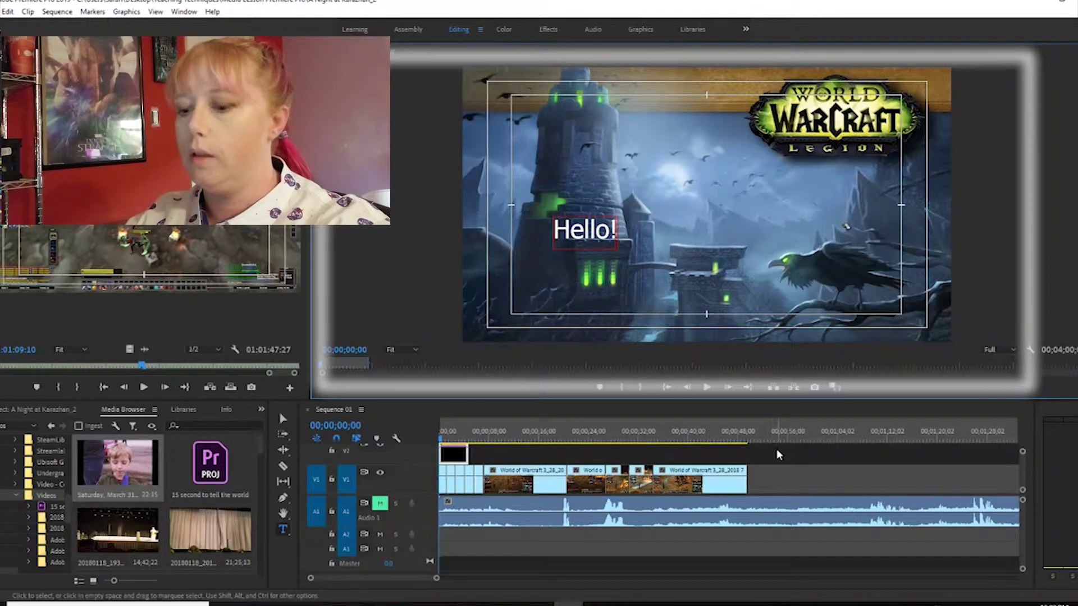
text(v)
drag(557, 225, 705, 224)
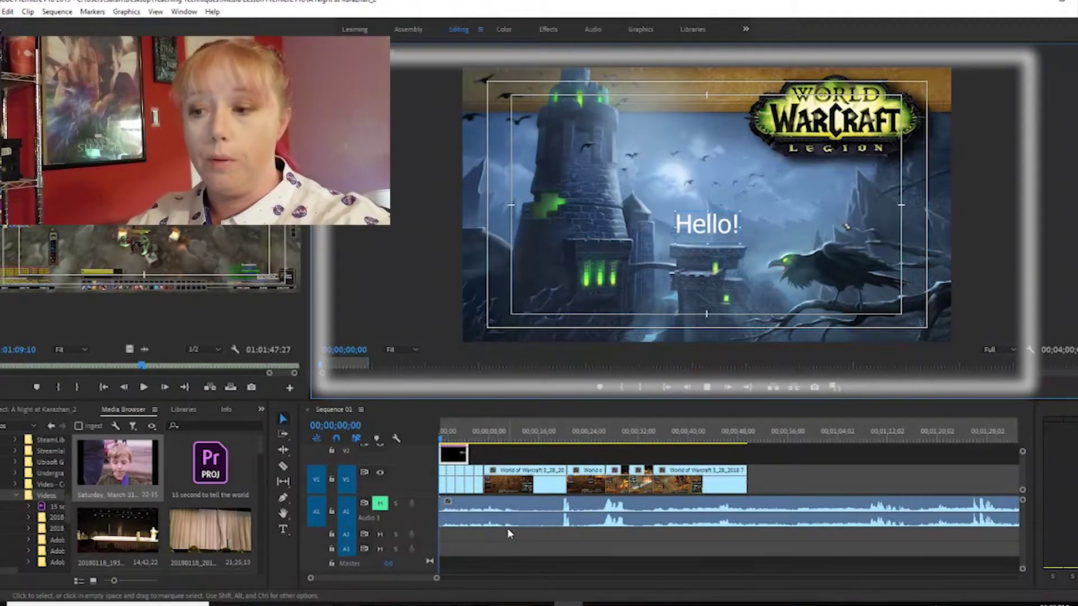
key(space)
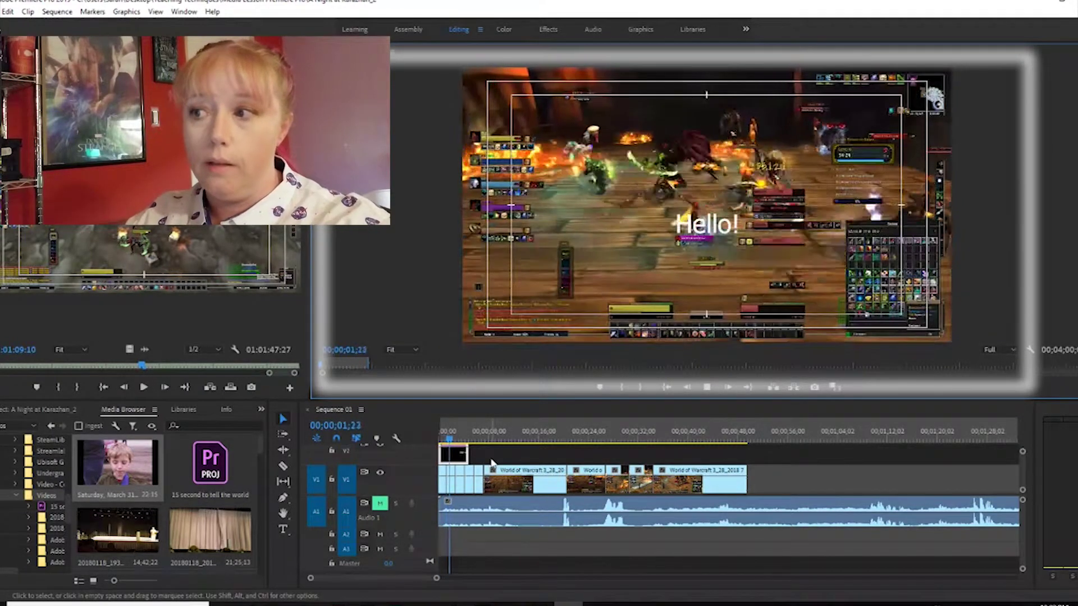